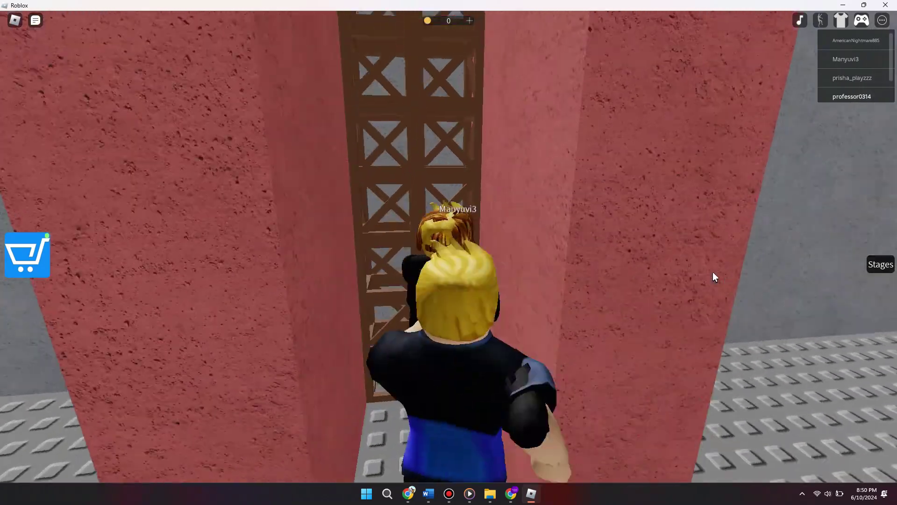
{"action": "key", "text": "w"}
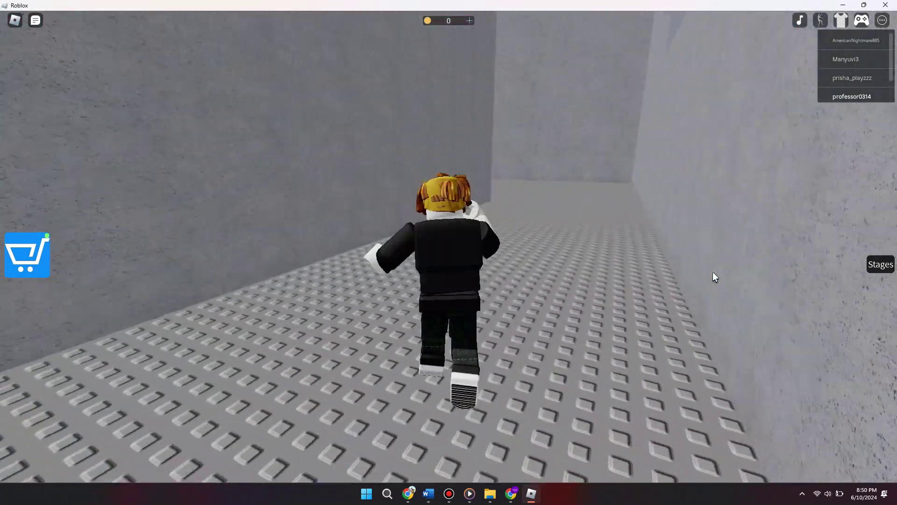
{"action": "key", "text": "space"}
{"action": "key", "text": "w"}
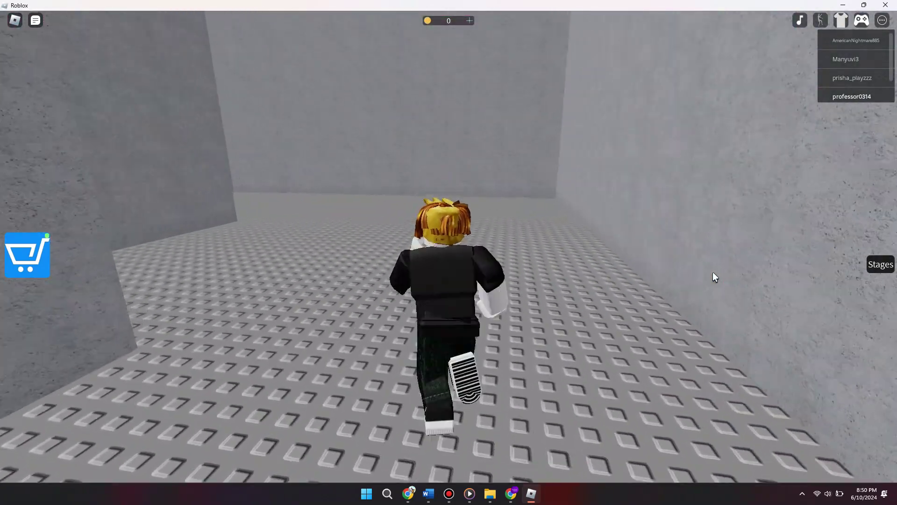
{"action": "key", "text": "w"}
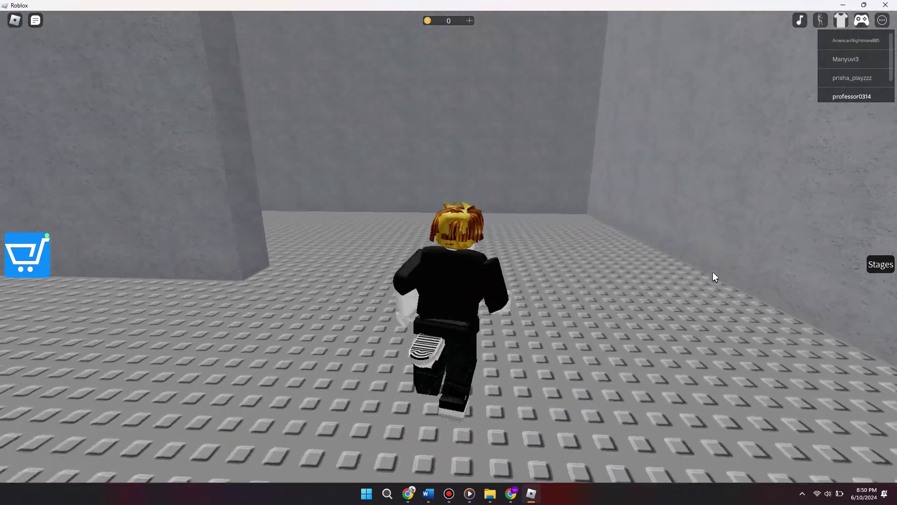
{"action": "key", "text": "a"}
{"action": "key", "text": "s"}
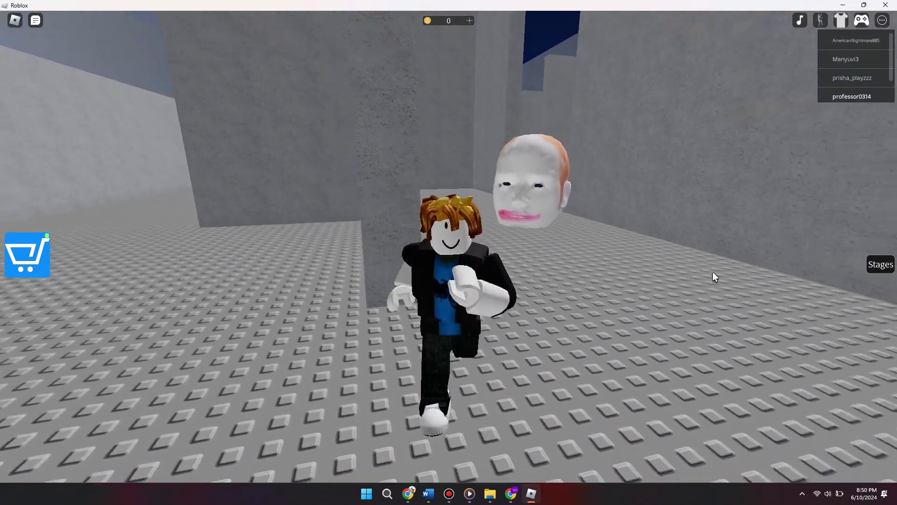
{"action": "key", "text": "w"}
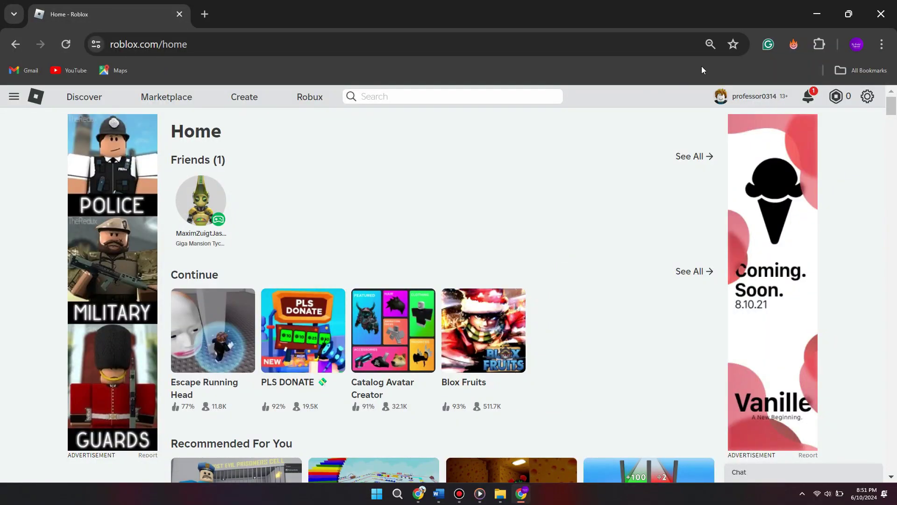
Open Add or remove programs in Windows Settings and filter the installed apps by "rob".
{"action": "left_click", "coordinate": [818, 15]}
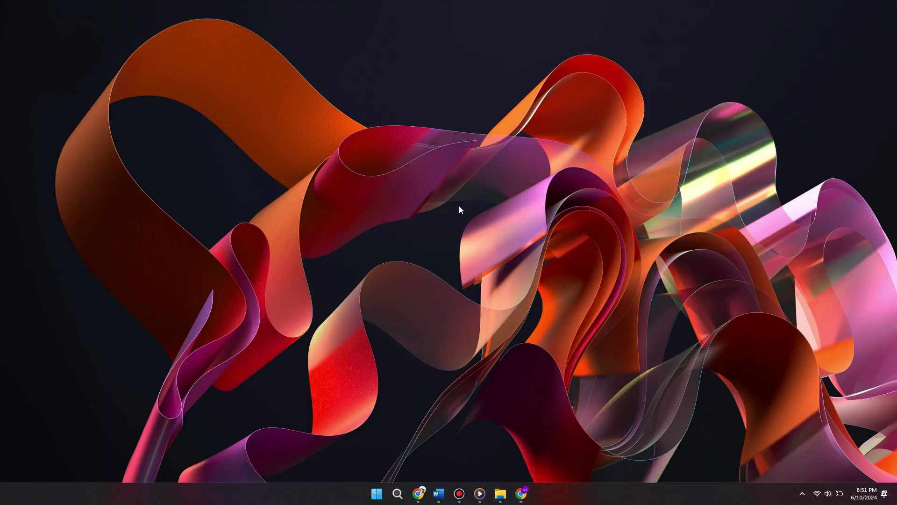
{"action": "left_click", "coordinate": [398, 494]}
{"action": "type", "text": "add"}
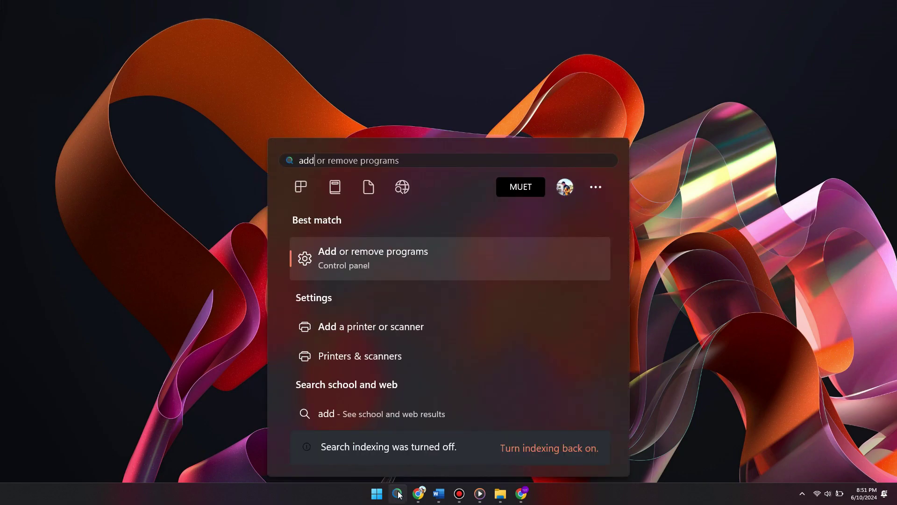
{"action": "left_click", "coordinate": [360, 255]}
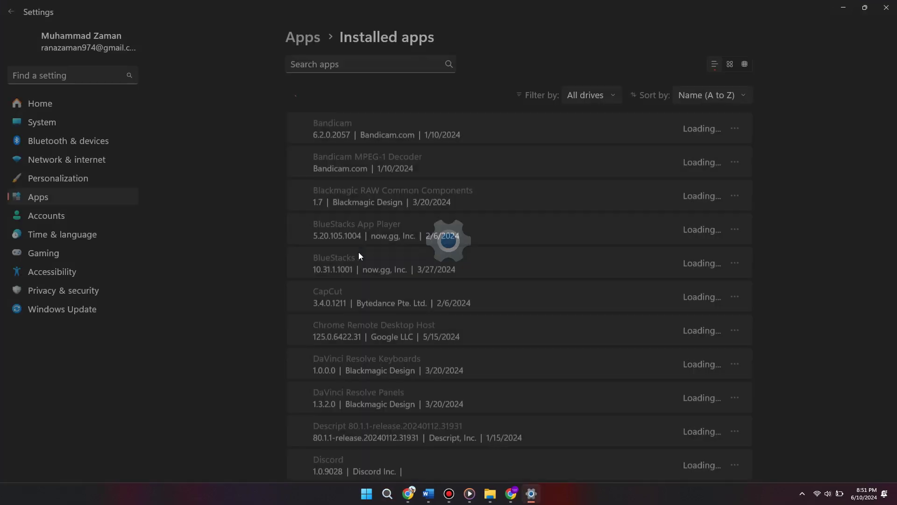
{"action": "left_click", "coordinate": [364, 66]}
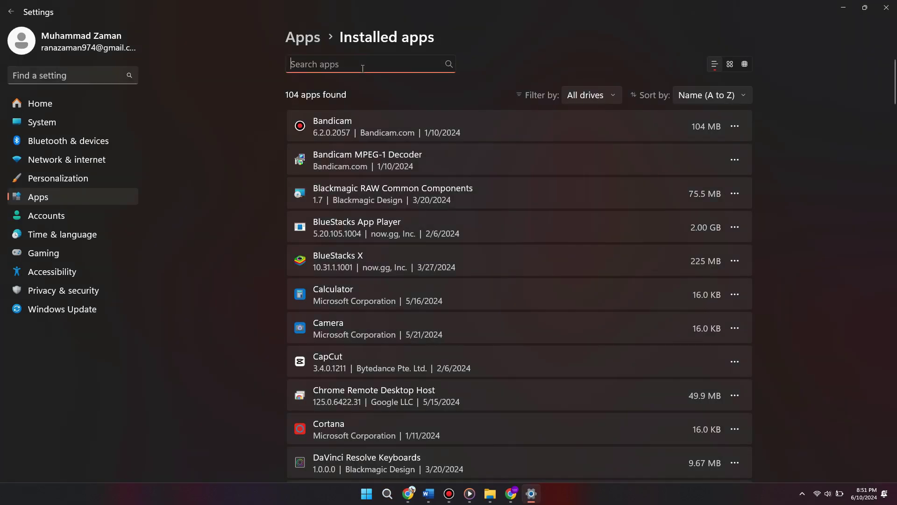
{"action": "type", "text": "rob"}
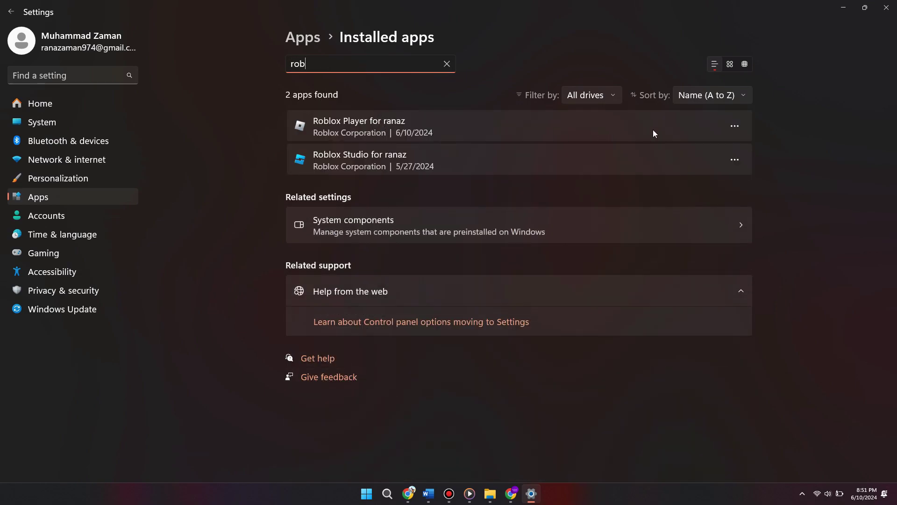
Bring up the uninstall confirmation for Roblox Player and dismiss it without uninstalling.
{"action": "left_click", "coordinate": [733, 127]}
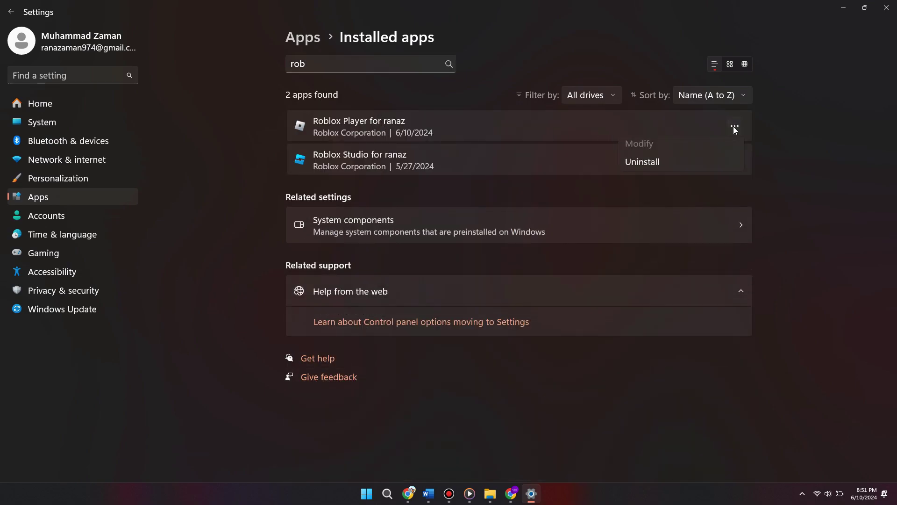
{"action": "left_click", "coordinate": [647, 167]}
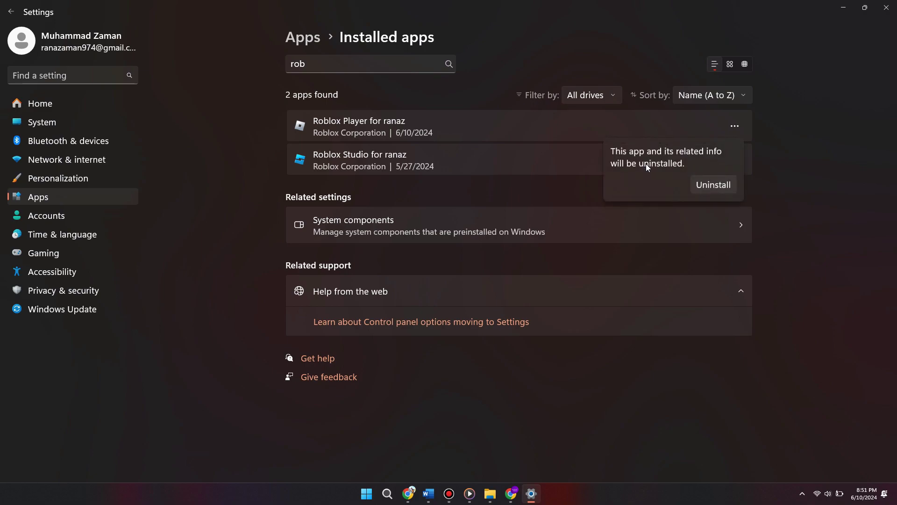
{"action": "key", "text": "Escape"}
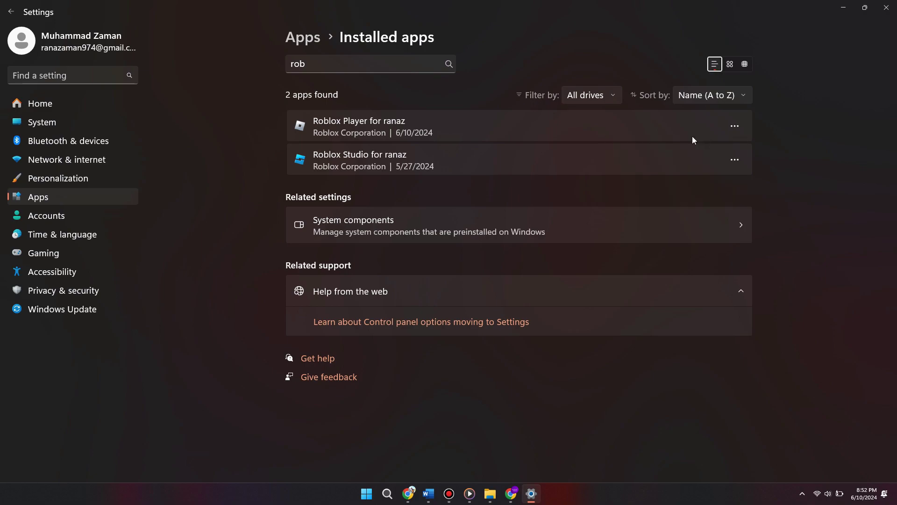
Switch to the Roblox home page in Chrome and launch Blox Fruits in the Roblox Game Client.
{"action": "left_click", "coordinate": [511, 494]}
{"action": "scroll", "coordinate": [369, 379], "scroll_direction": "down", "scroll_amount": 1}
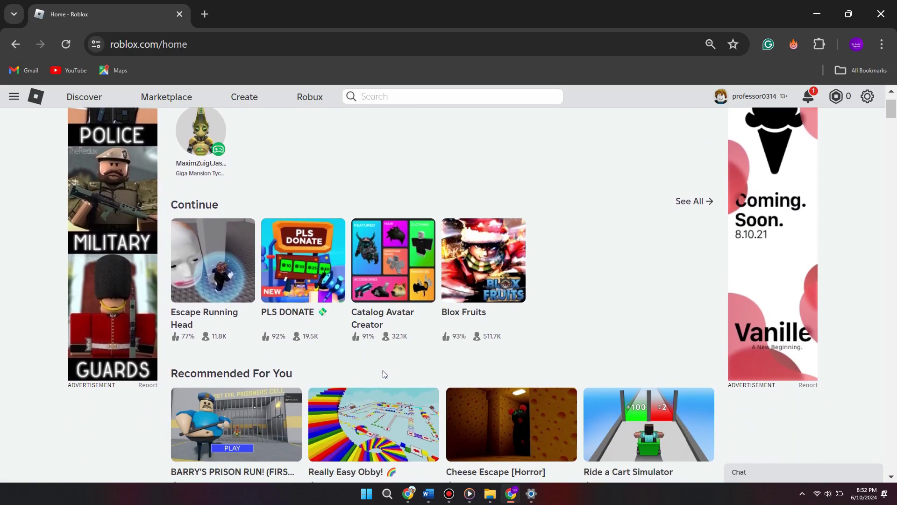
{"action": "left_click", "coordinate": [469, 267]}
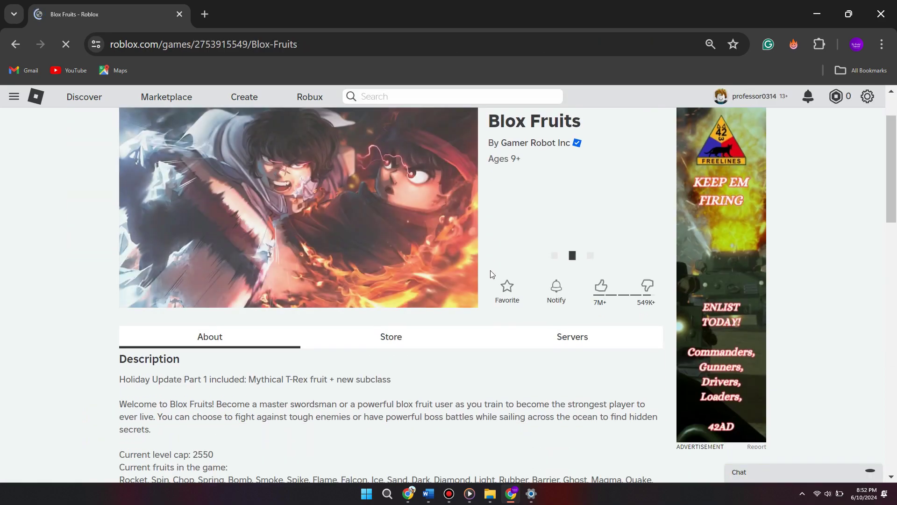
{"action": "left_click", "coordinate": [572, 253]}
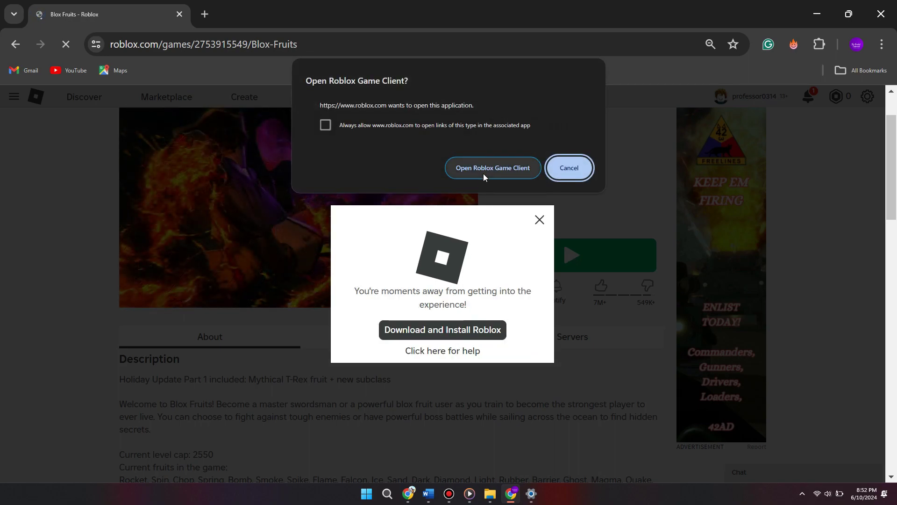
{"action": "left_click", "coordinate": [483, 173]}
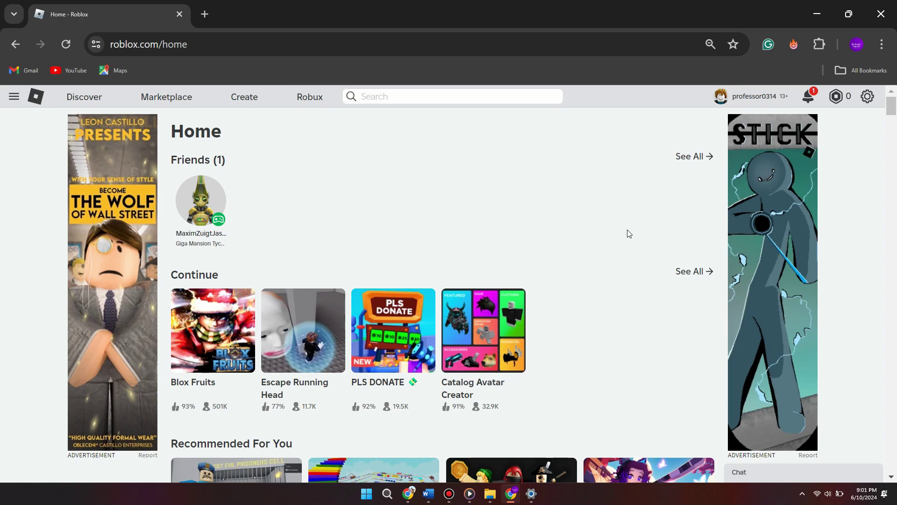
Open the Roaming folder in a maximized File Explorer window by running %appdata% from the Windows Run dialog.
{"action": "left_click", "coordinate": [384, 492]}
{"action": "type", "text": "run"}
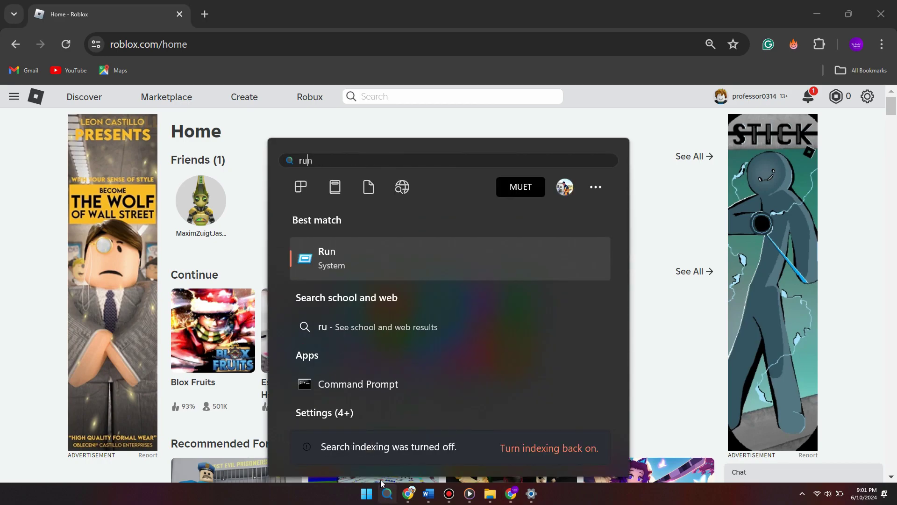
{"action": "left_click", "coordinate": [343, 252]}
{"action": "left_click_drag", "start_coordinate": [126, 388], "coordinate": [441, 226]}
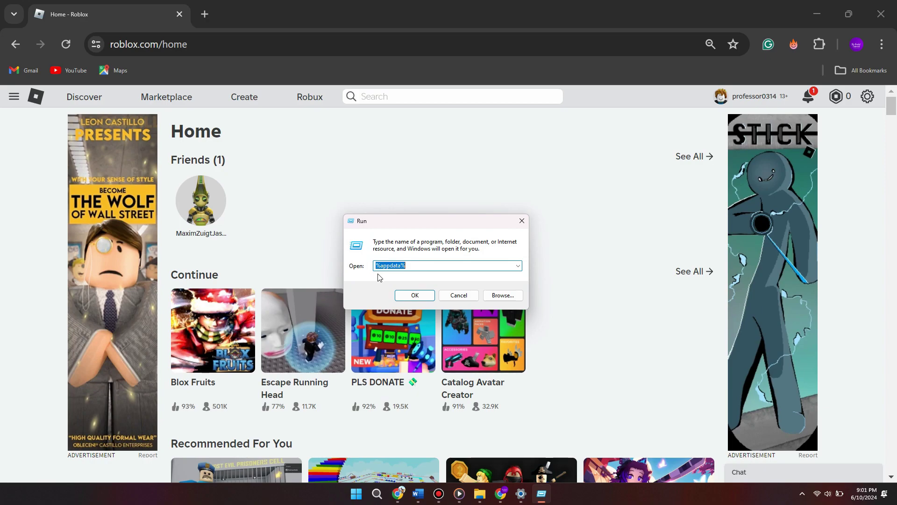
{"action": "left_click", "coordinate": [411, 295]}
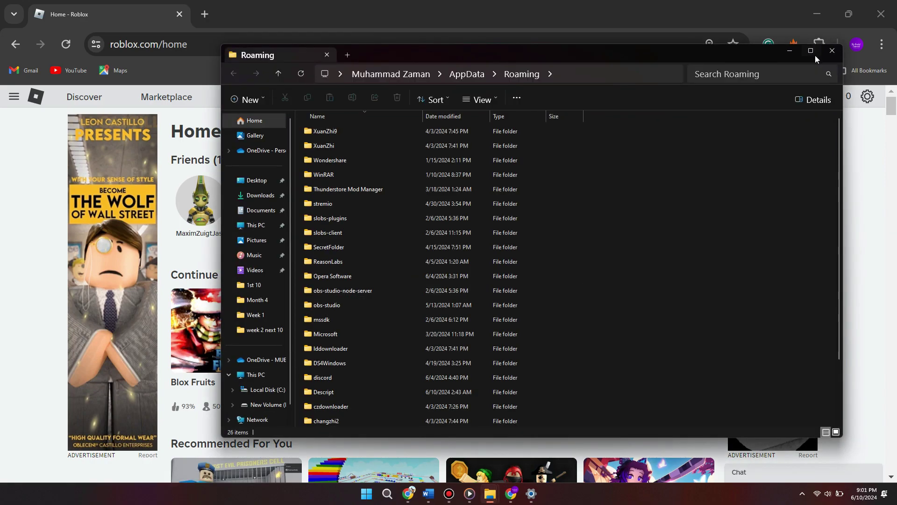
{"action": "left_click", "coordinate": [811, 51]}
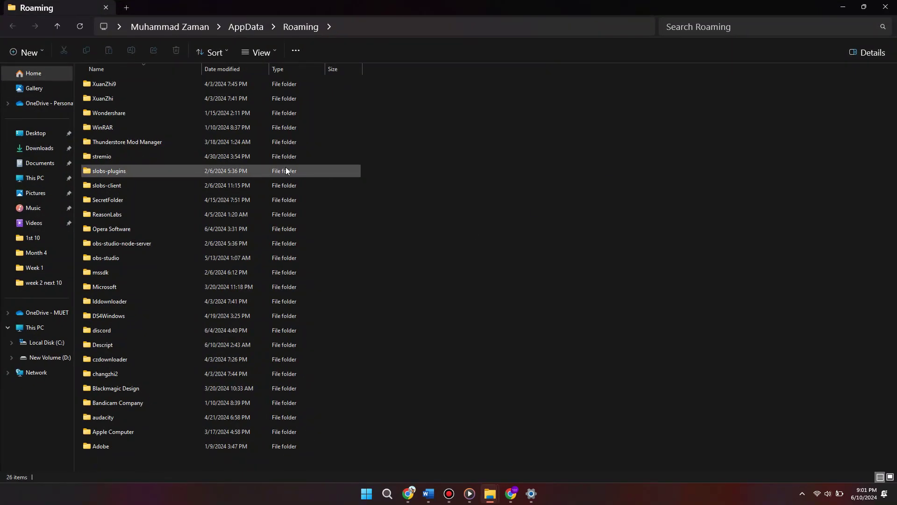
Go up to AppData and open the folder Local > Roblox > Versions > version-2f99b302154c4478.
{"action": "key", "text": "alt+Up"}
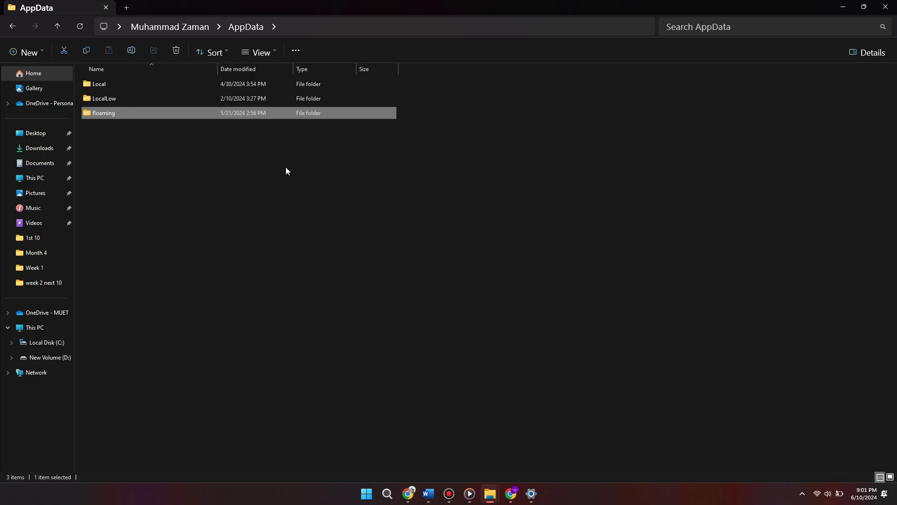
{"action": "double_click", "coordinate": [113, 85]}
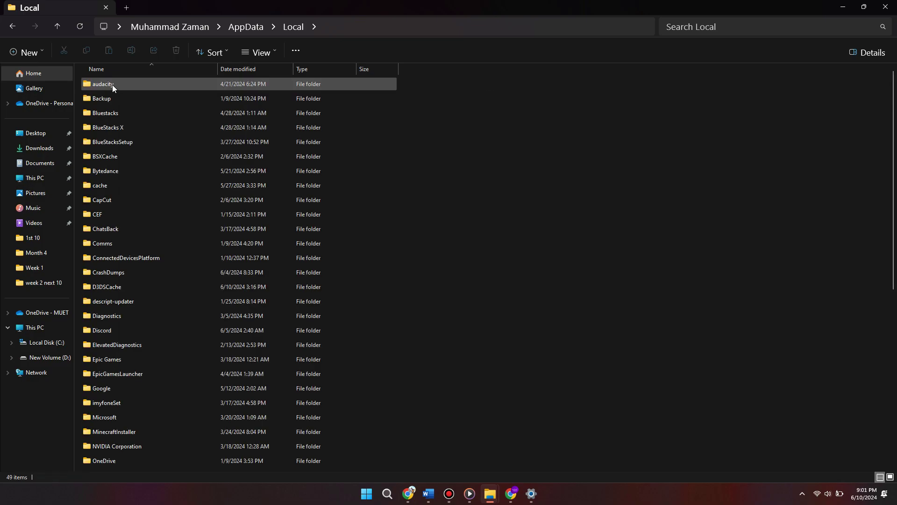
{"action": "left_click", "coordinate": [113, 117]}
{"action": "key", "text": "r"}
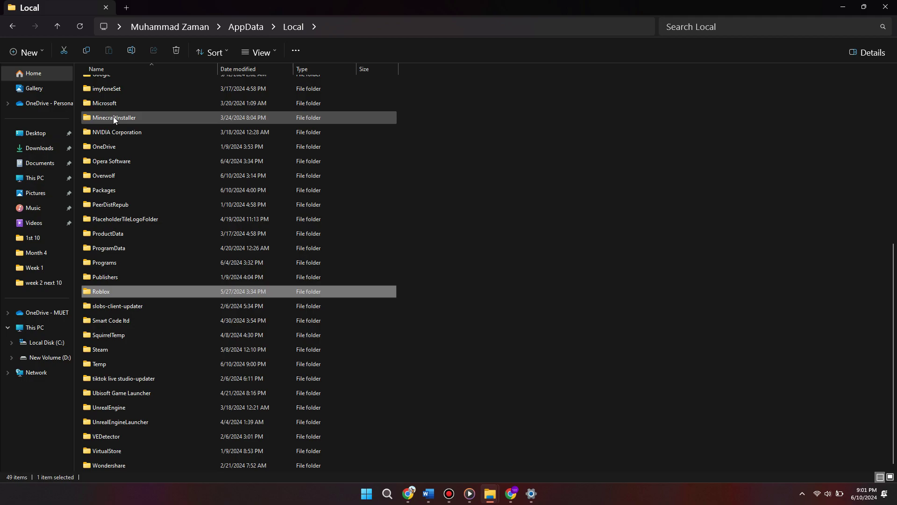
{"action": "double_click", "coordinate": [130, 288]}
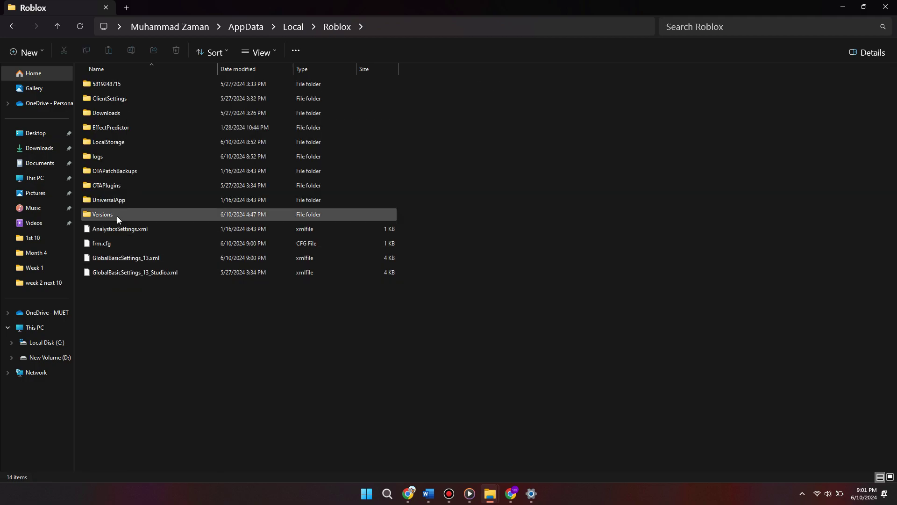
{"action": "double_click", "coordinate": [126, 215]}
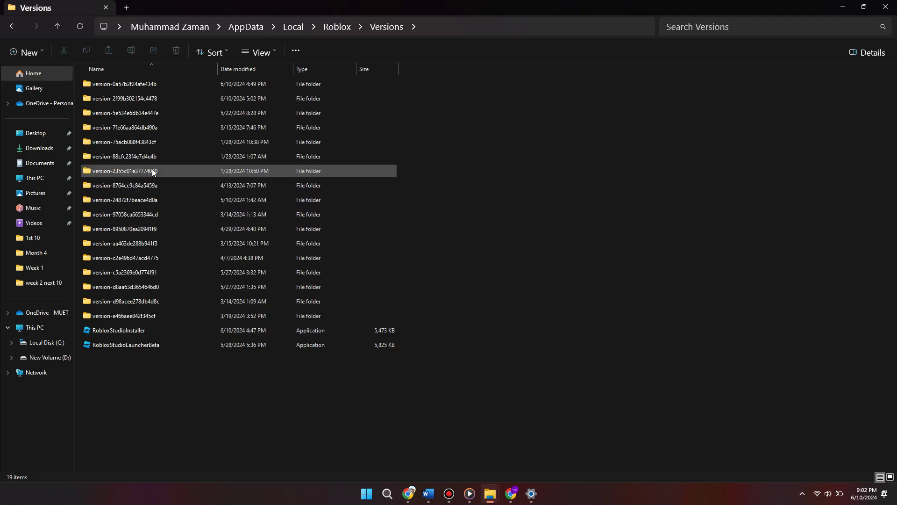
{"action": "double_click", "coordinate": [145, 102]}
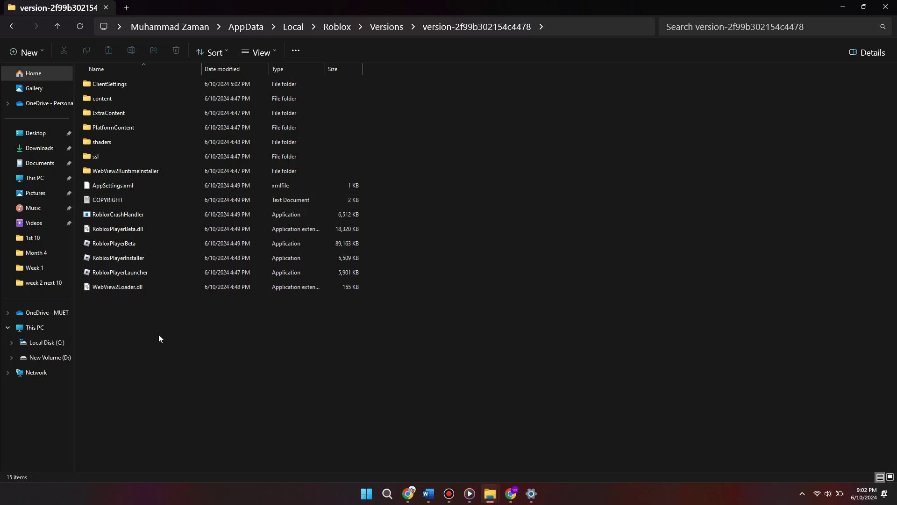
Run RobloxPlayerLauncher to reinstall Roblox, close the installer, and return to the Versions folder.
{"action": "left_click", "coordinate": [138, 274]}
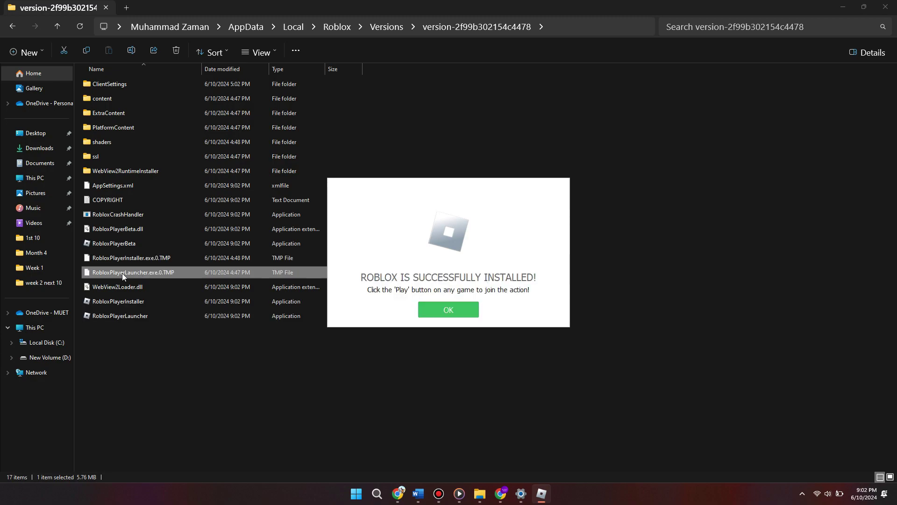
{"action": "left_click", "coordinate": [119, 316]}
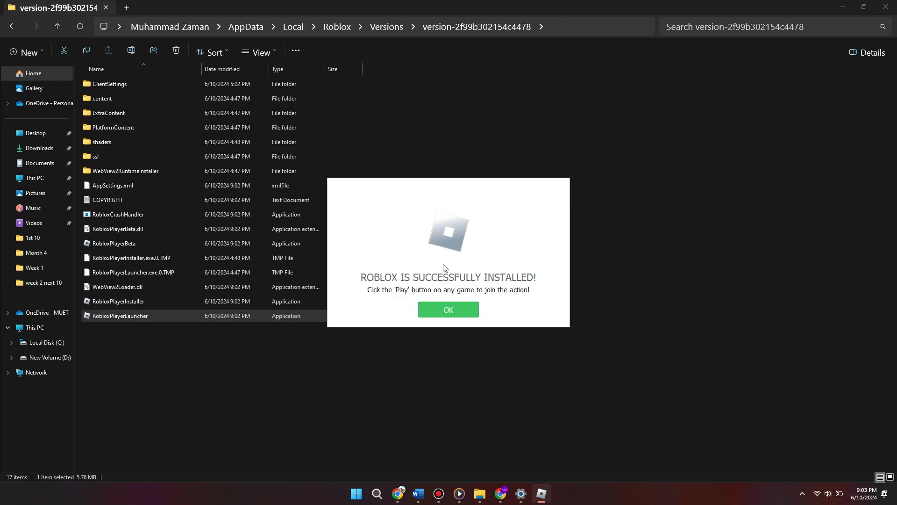
{"action": "left_click", "coordinate": [436, 311]}
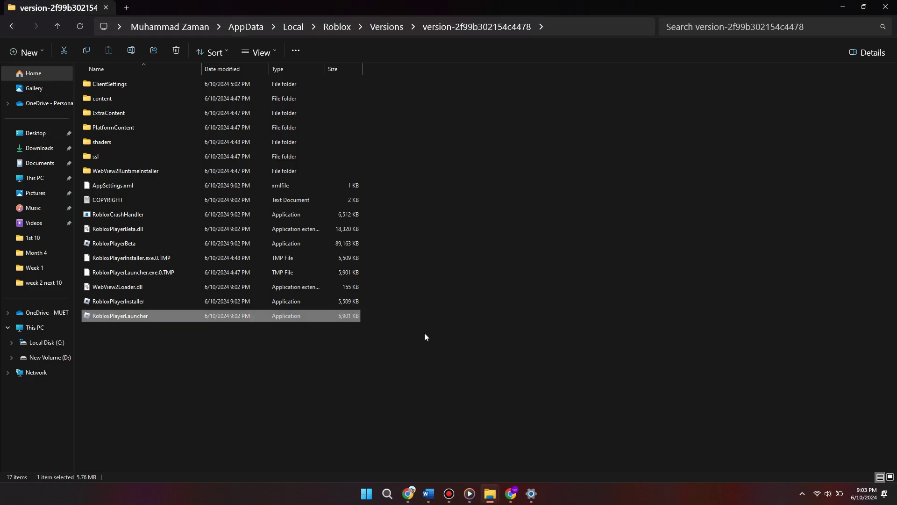
{"action": "key", "text": "BackSpace"}
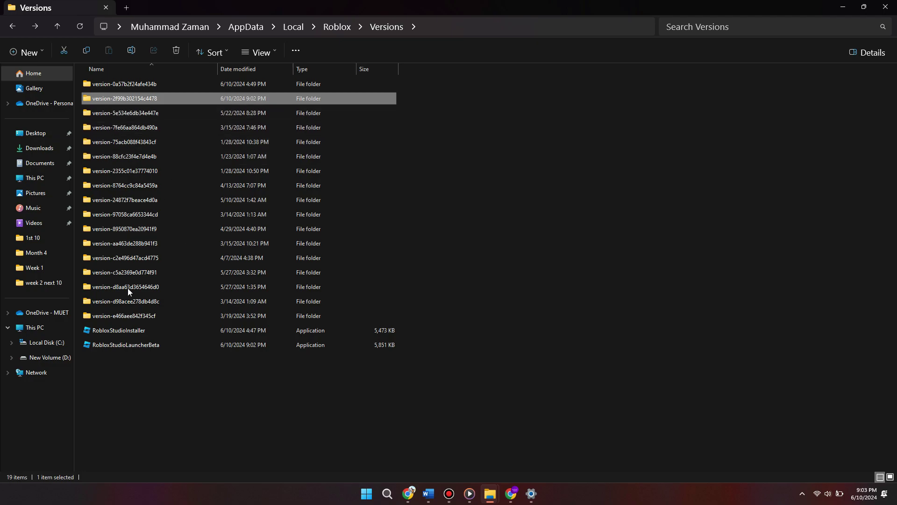
{"action": "left_click", "coordinate": [526, 201]}
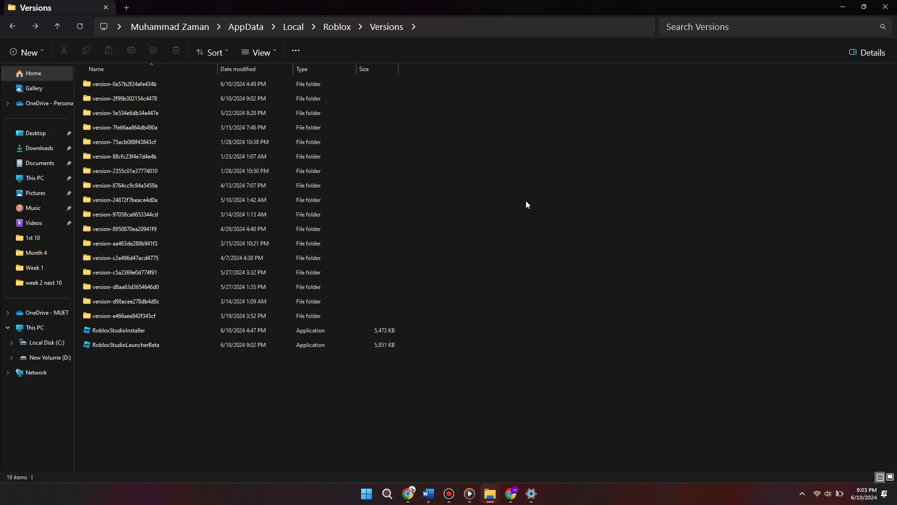
Switch to Microsoft Store, search for "roblox" and open the Roblox product page.
{"action": "left_click", "coordinate": [387, 493]}
{"action": "type", "text": "mi"}
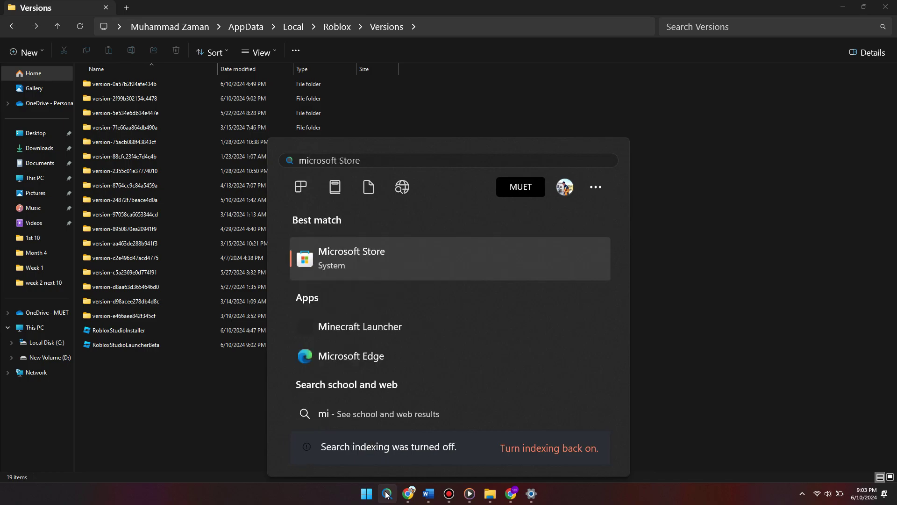
{"action": "left_click", "coordinate": [349, 255]}
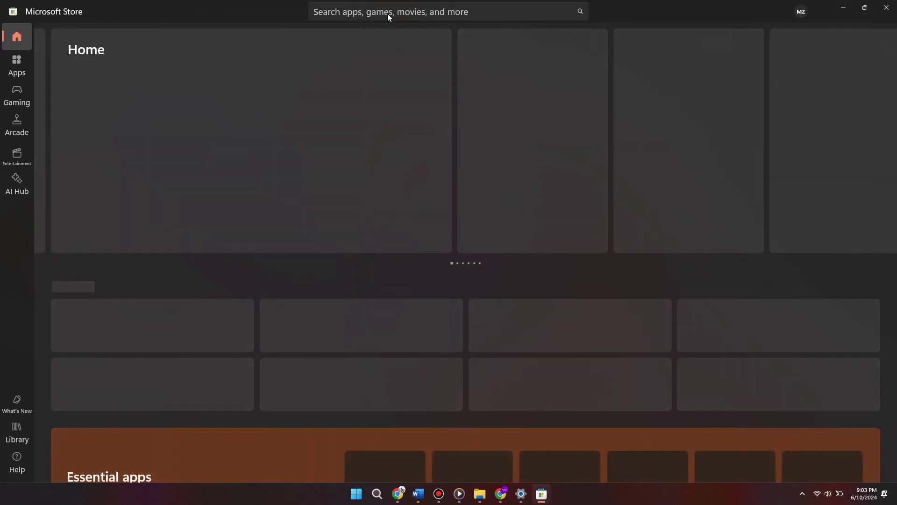
{"action": "left_click", "coordinate": [387, 13]}
{"action": "type", "text": "robl"}
{"action": "left_click", "coordinate": [370, 41]}
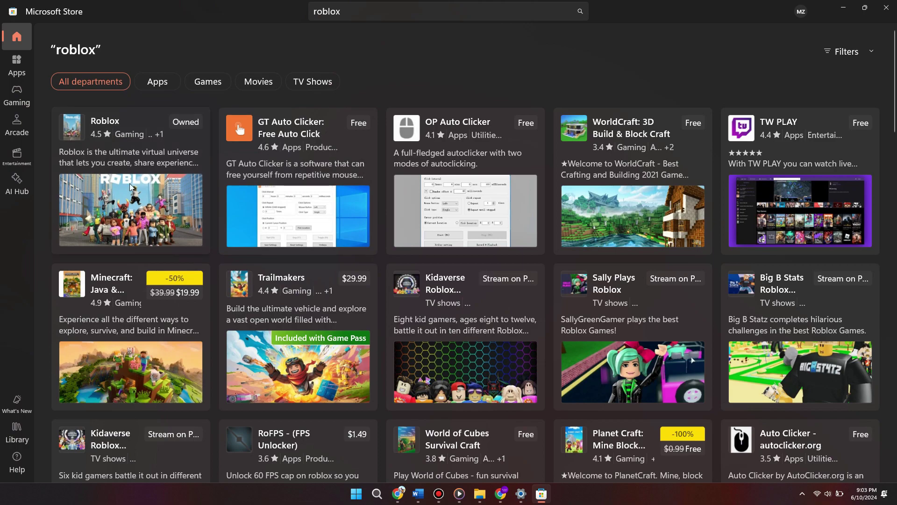
{"action": "left_click", "coordinate": [137, 200]}
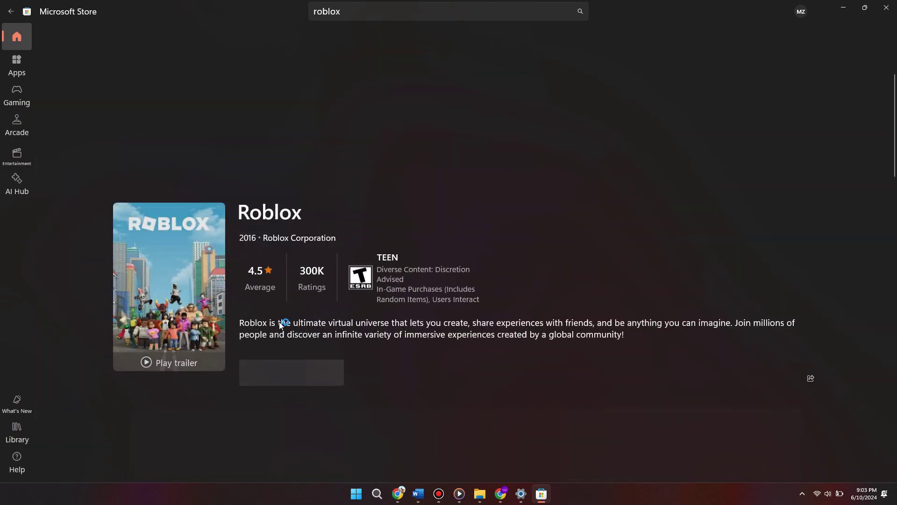